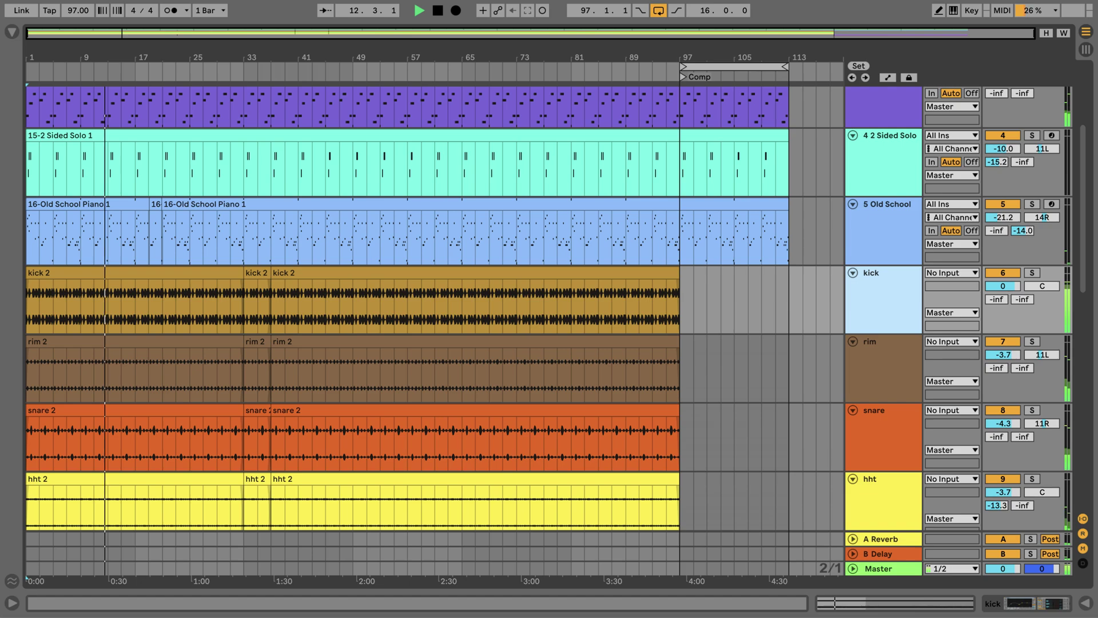
Select the kick through perc track headers as one group of drum tracks
scroll(881, 300, "down", 6)
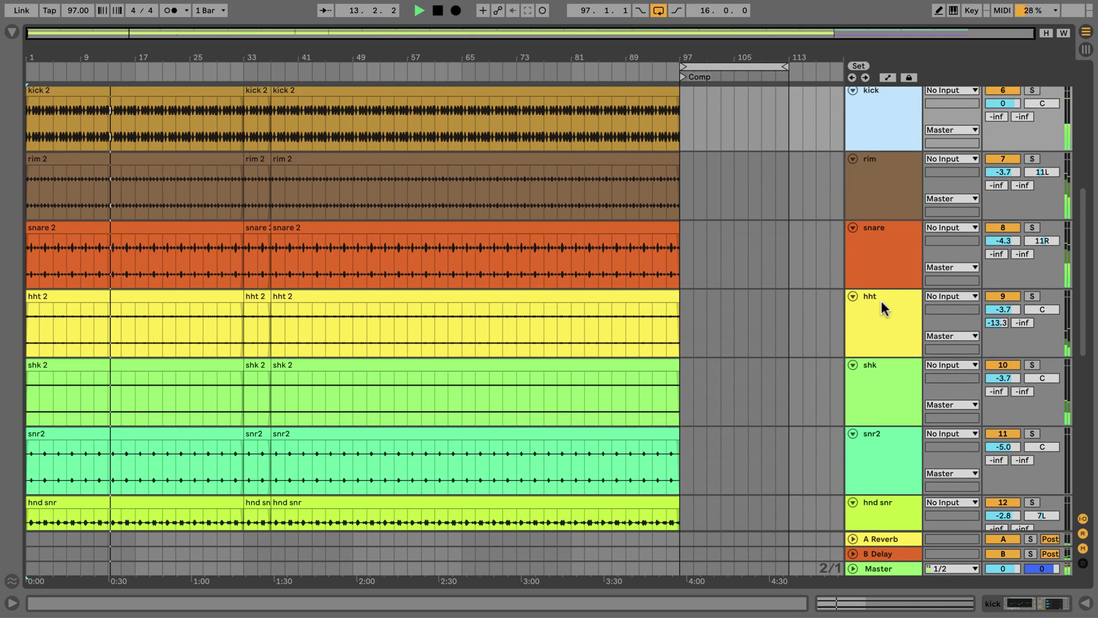
scroll(881, 300, "down", 10)
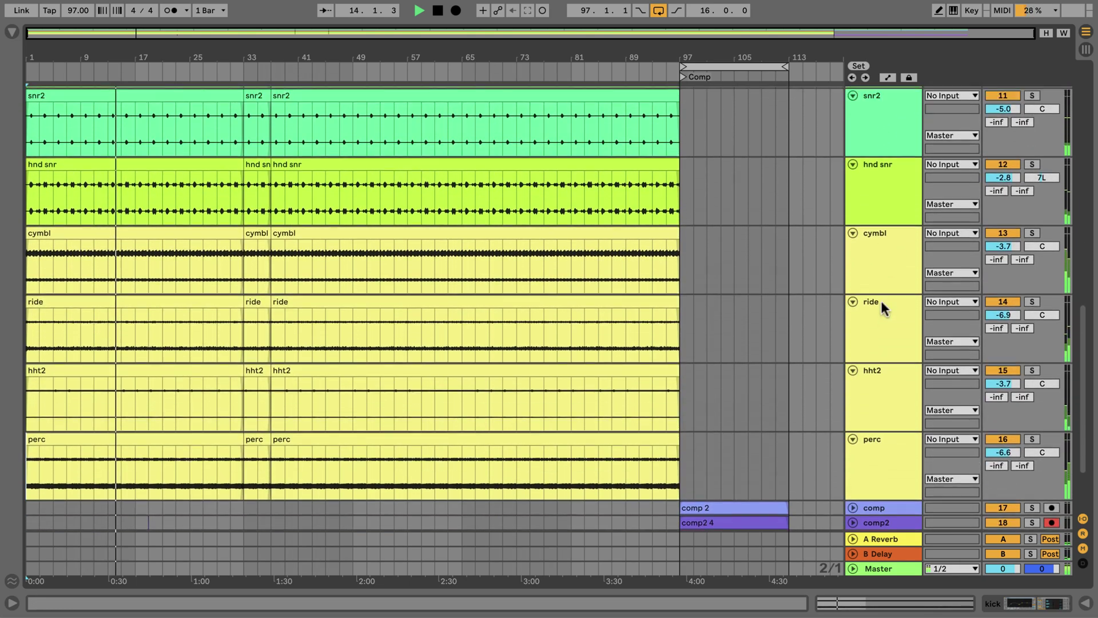
scroll(881, 304, "up", 11)
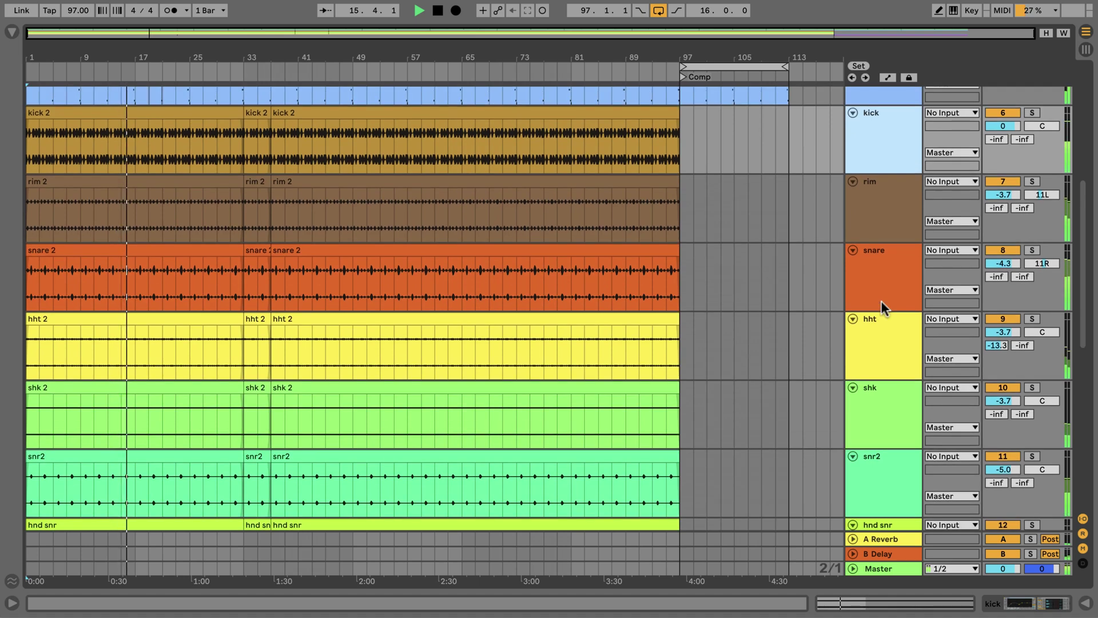
scroll(881, 300, "down", 9)
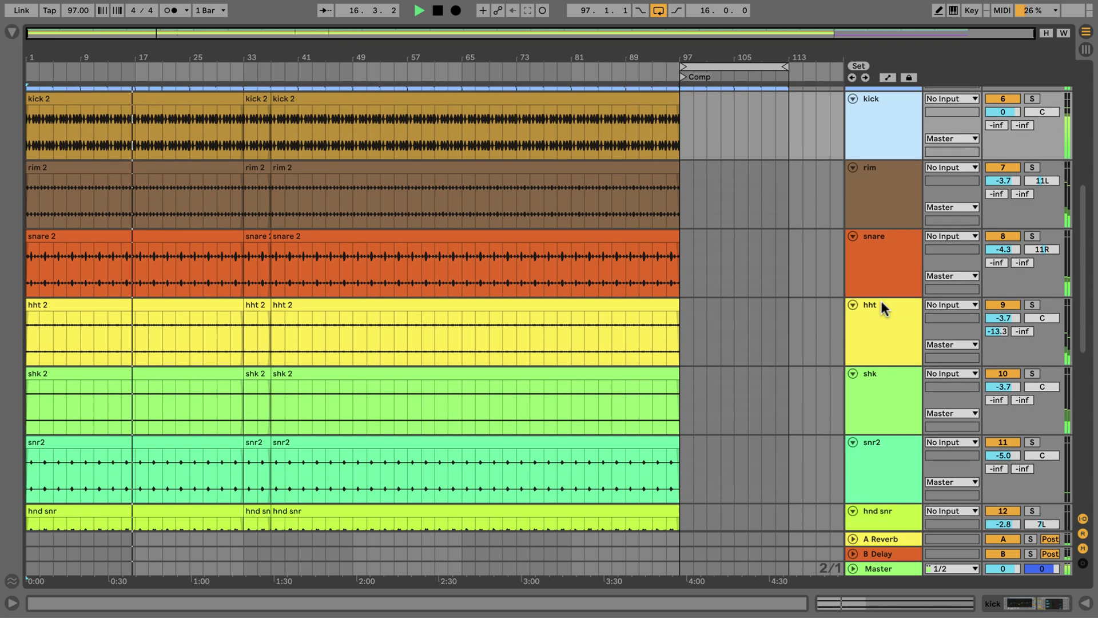
scroll(882, 303, "down", 2)
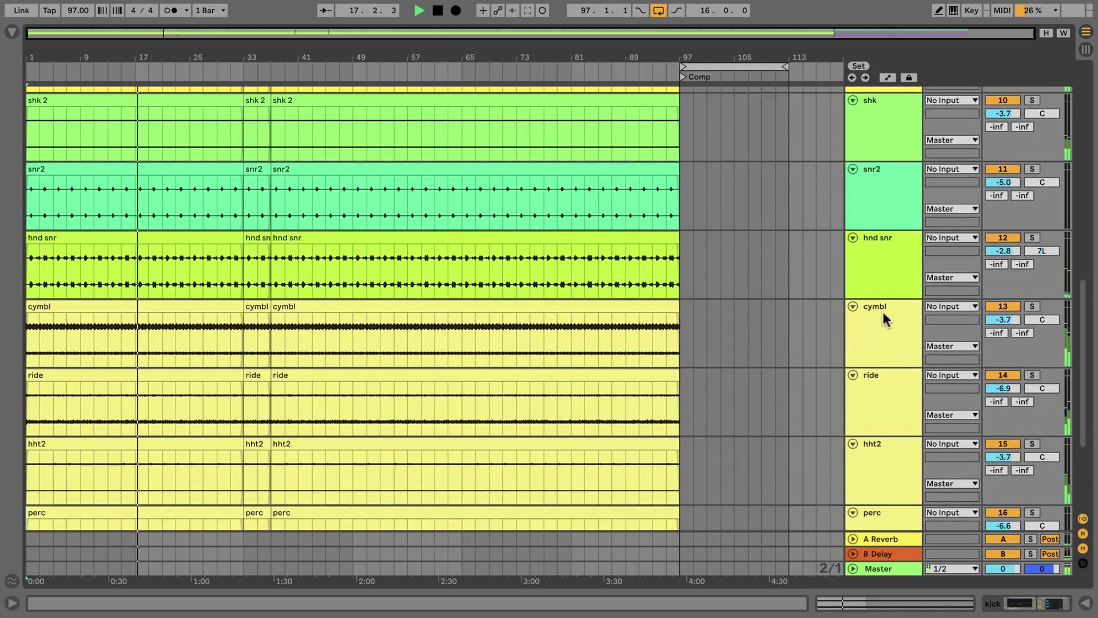
left_click(885, 473)
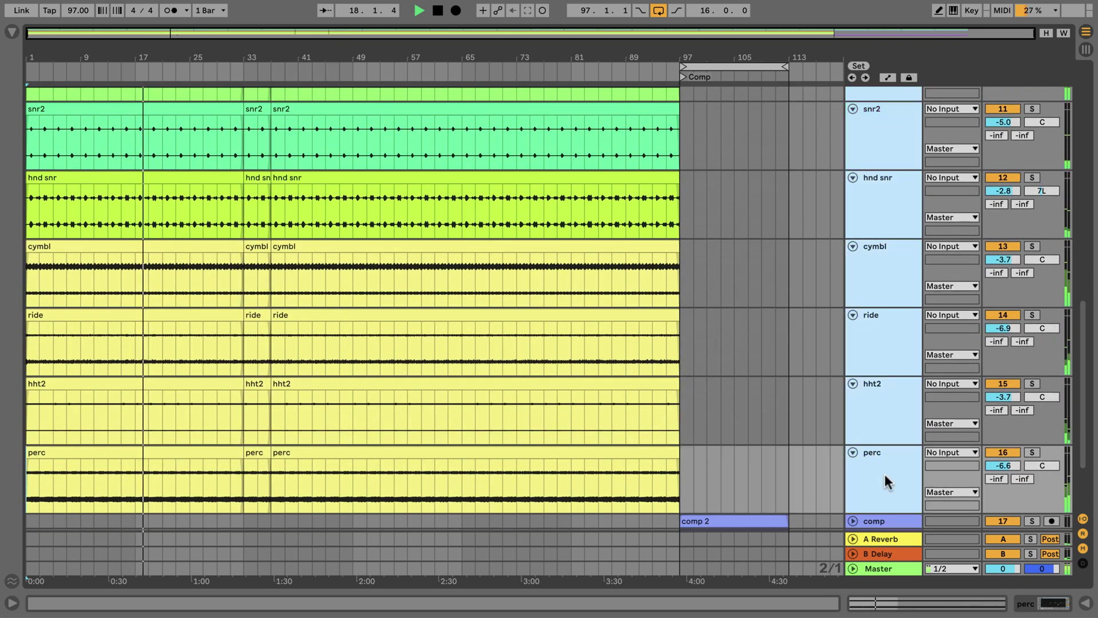
scroll(885, 473, "up", 12)
scroll(885, 474, "down", 1)
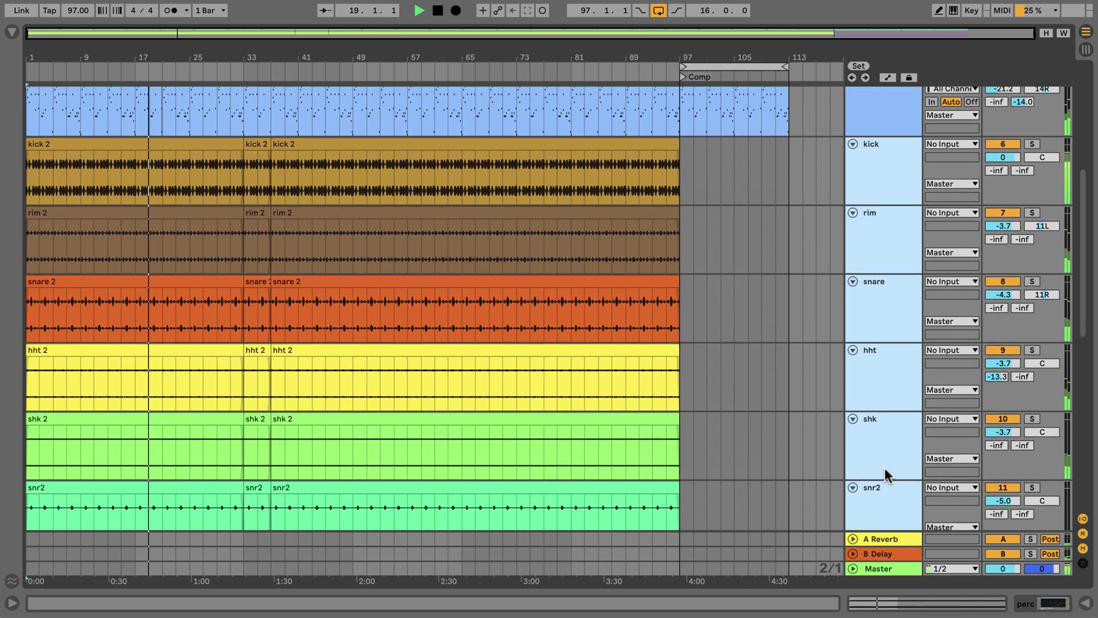
Apply Link Tracks to the selected kick-through-perc drum tracks
right_click(892, 179)
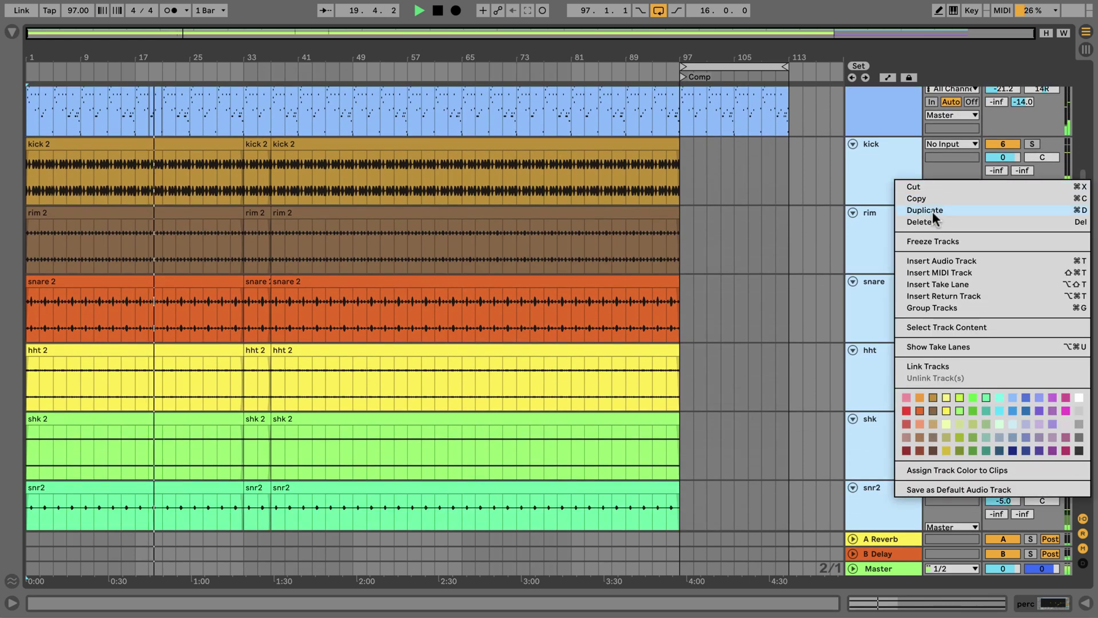
left_click(997, 367)
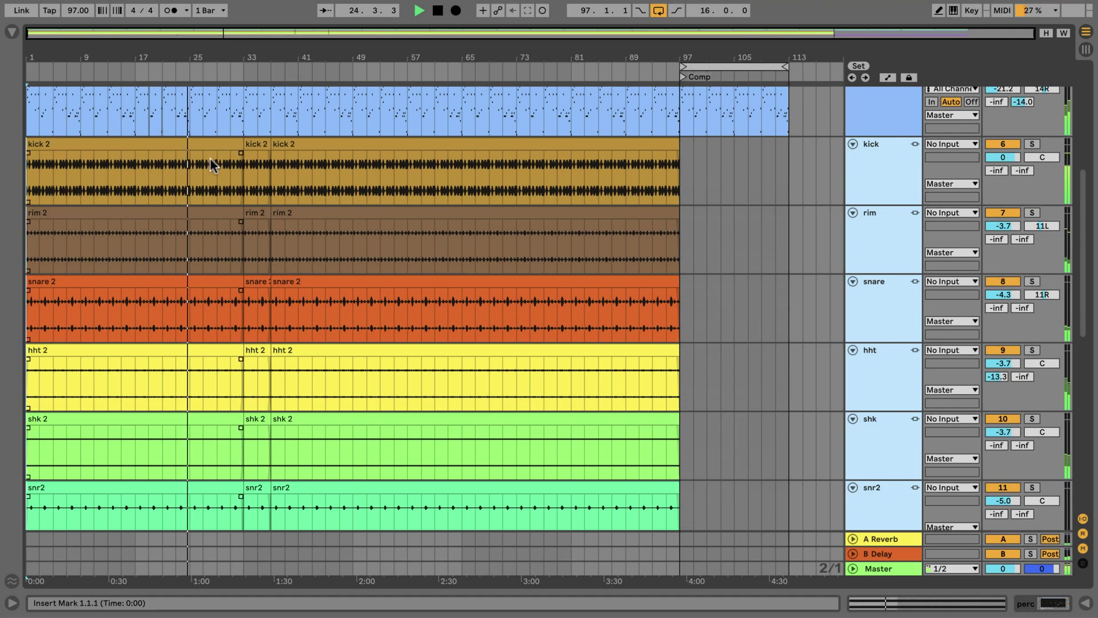
Select the 4-bar clip from bar 33 to 37 across all linked drum tracks
left_click(213, 143)
scroll(214, 143, "down", 3)
scroll(214, 143, "down", 5)
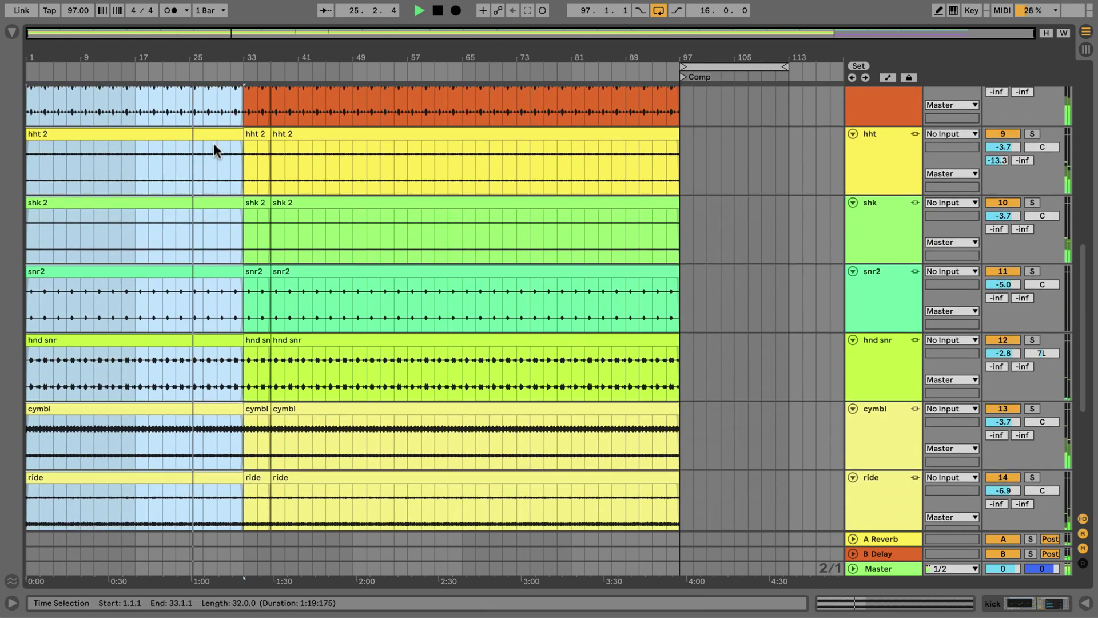
scroll(213, 143, "up", 5)
scroll(214, 143, "up", 1)
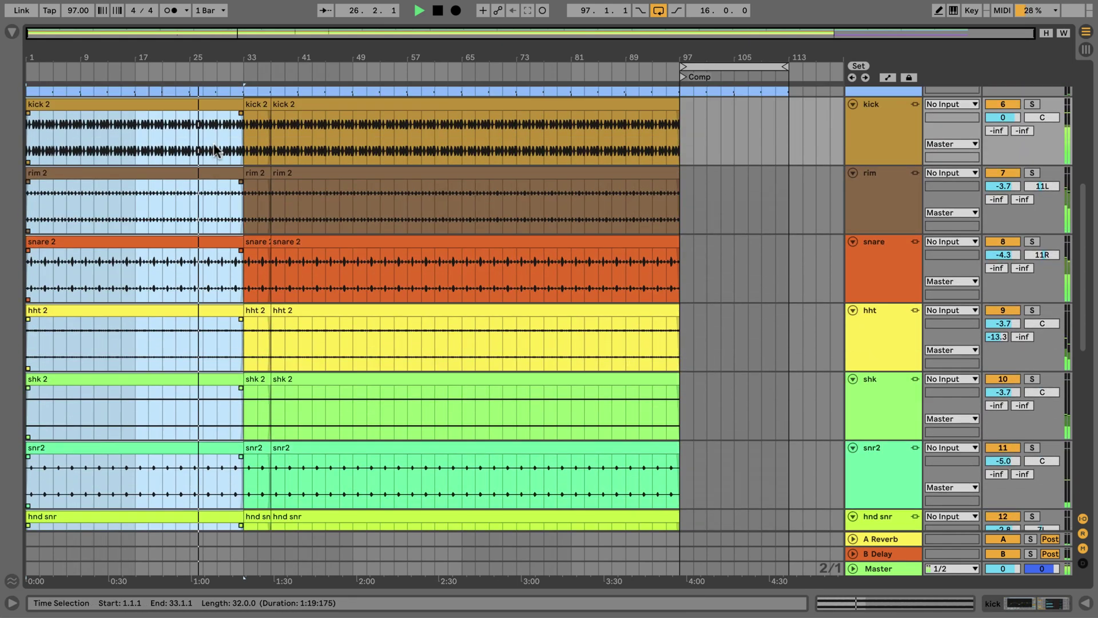
left_click(257, 240)
scroll(257, 241, "down", 5)
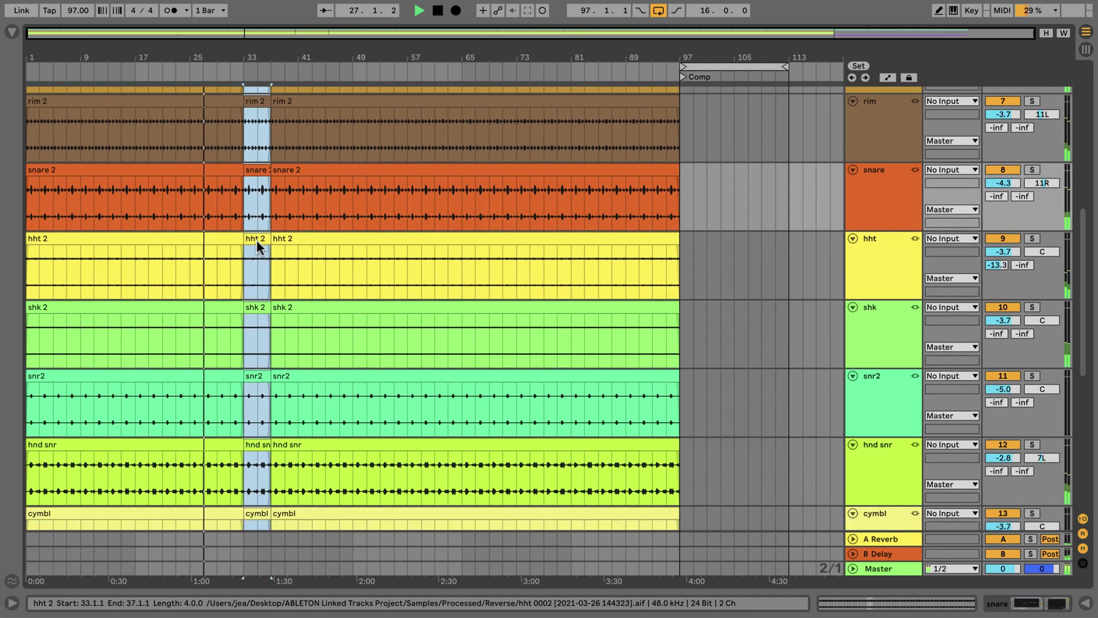
scroll(257, 243, "up", 5)
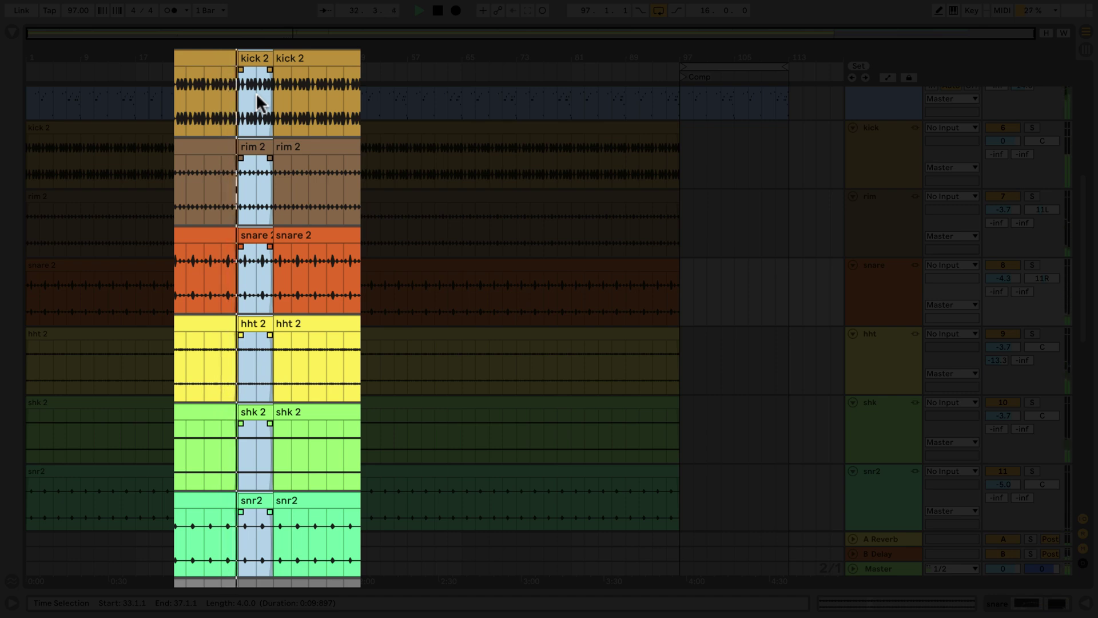
Delete and restore the bar 33–37 clips, then fade in the bar 37 clips
key("Delete")
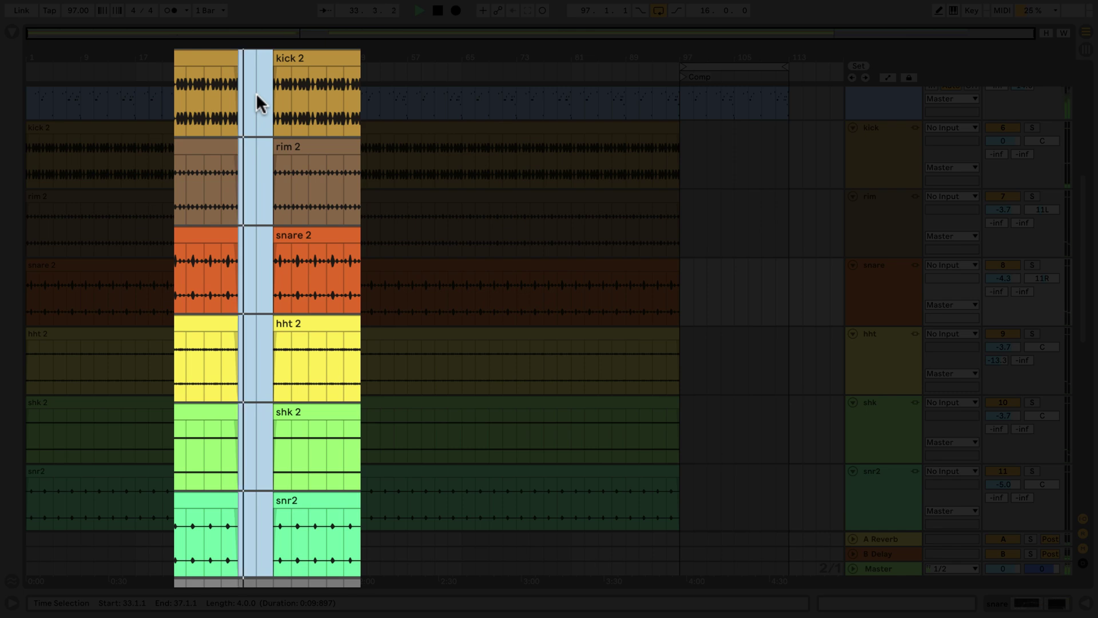
key("ctrl+z")
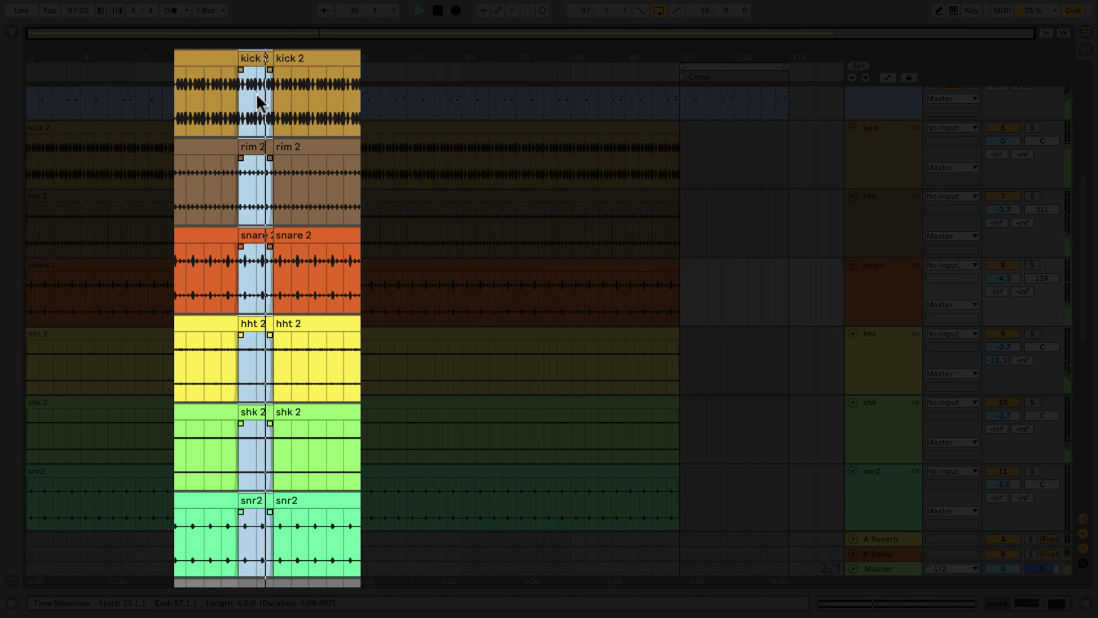
left_click_drag(276, 68, 351, 90)
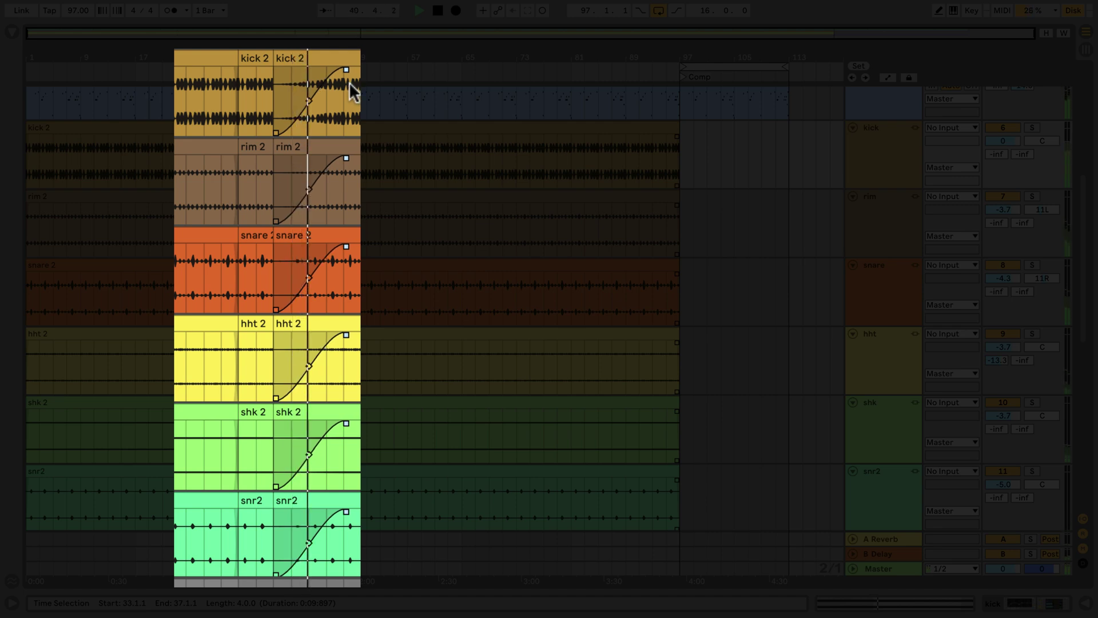
Rename the second kick 2 clip and its linked clips to 'nice drm rec'
left_click(298, 58)
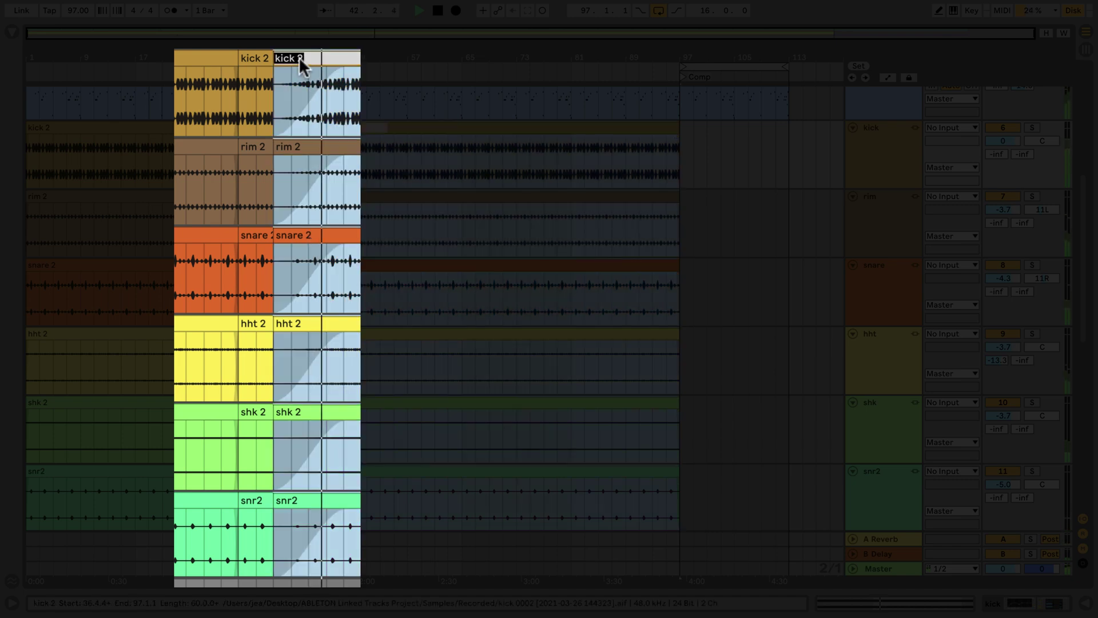
type("nice dr")
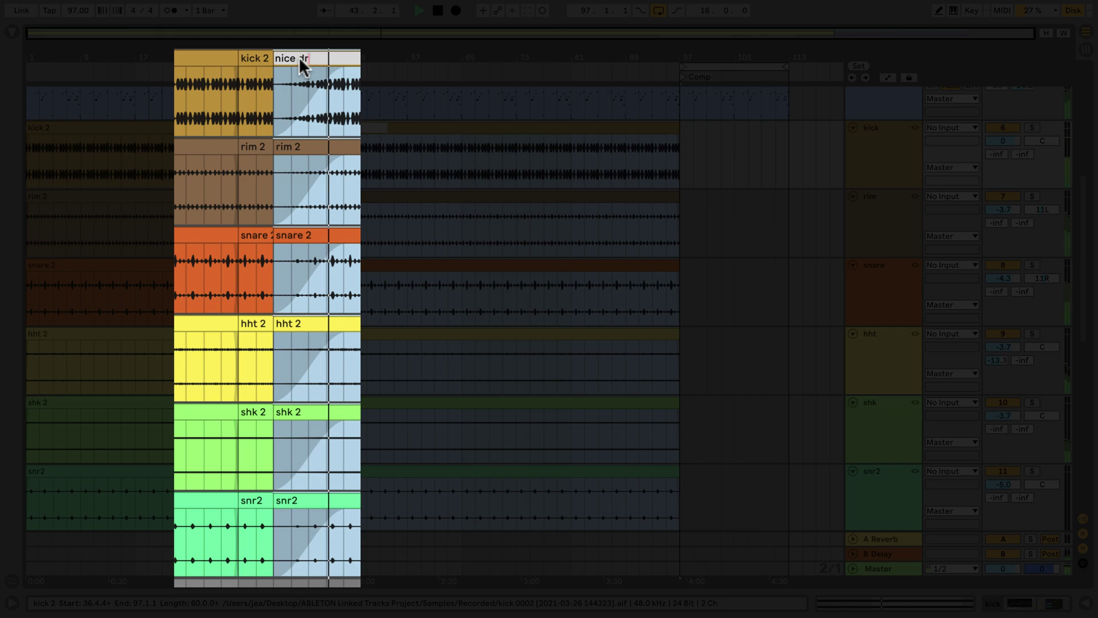
type("m rec")
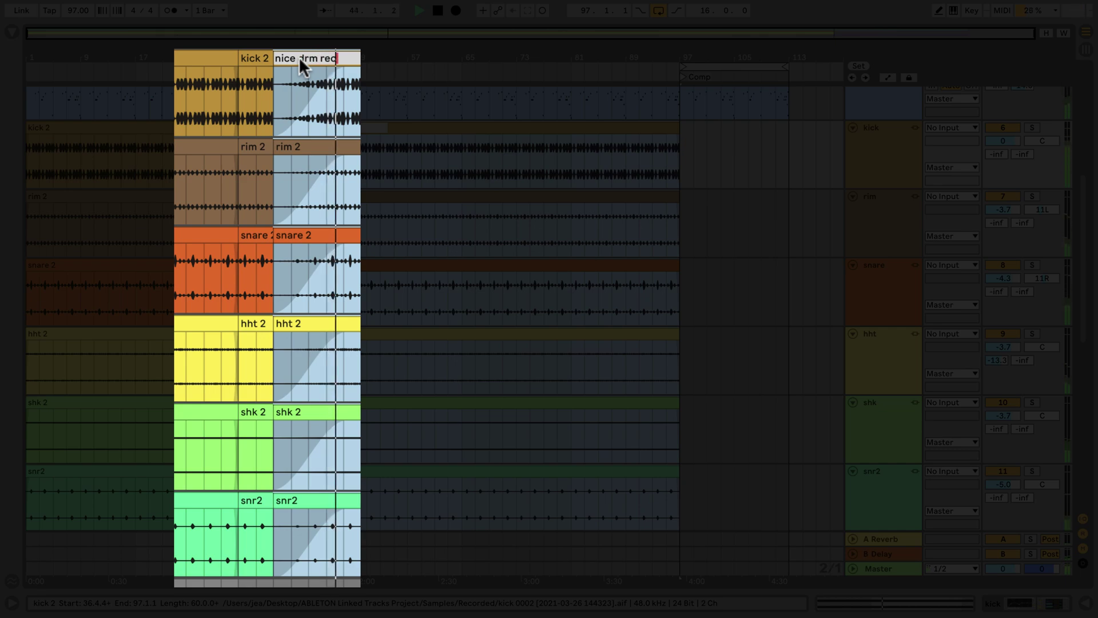
key("Return")
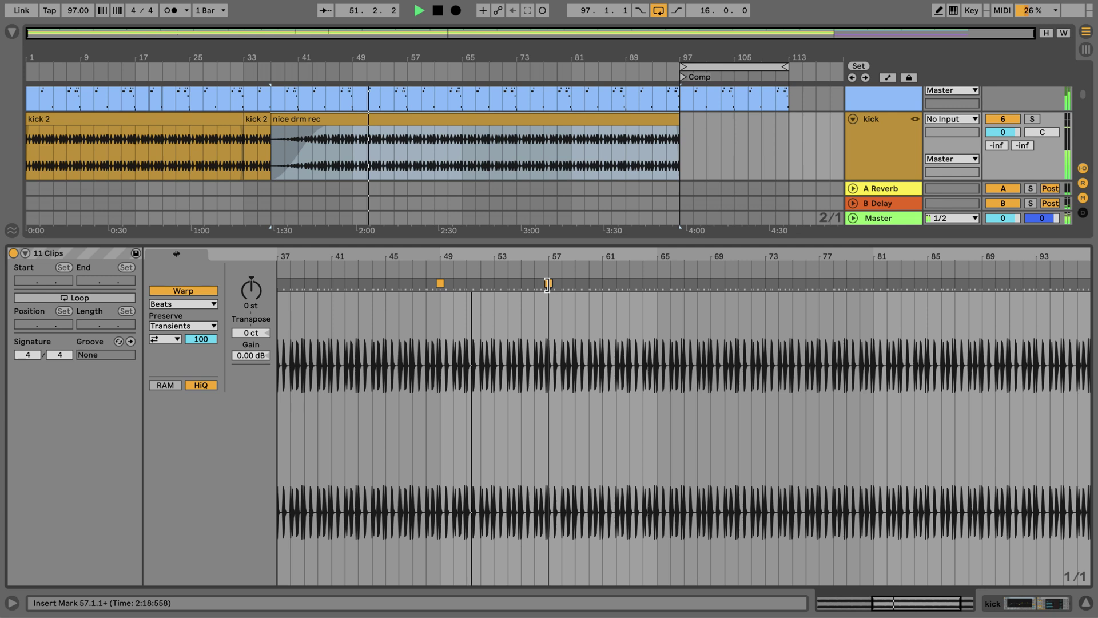
Move the pseudo warp marker to bar 65 in the Sample Editor to stretch the audio
left_click_drag(547, 283, 655, 284)
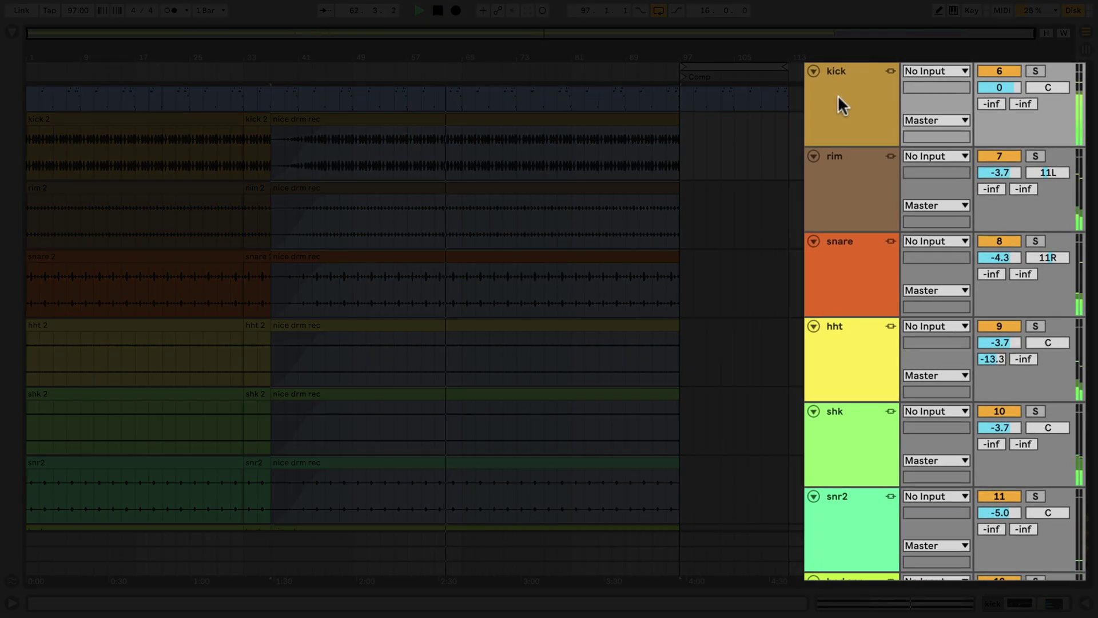
Switch the kick track off and back on, then select its volume field
left_click(837, 94)
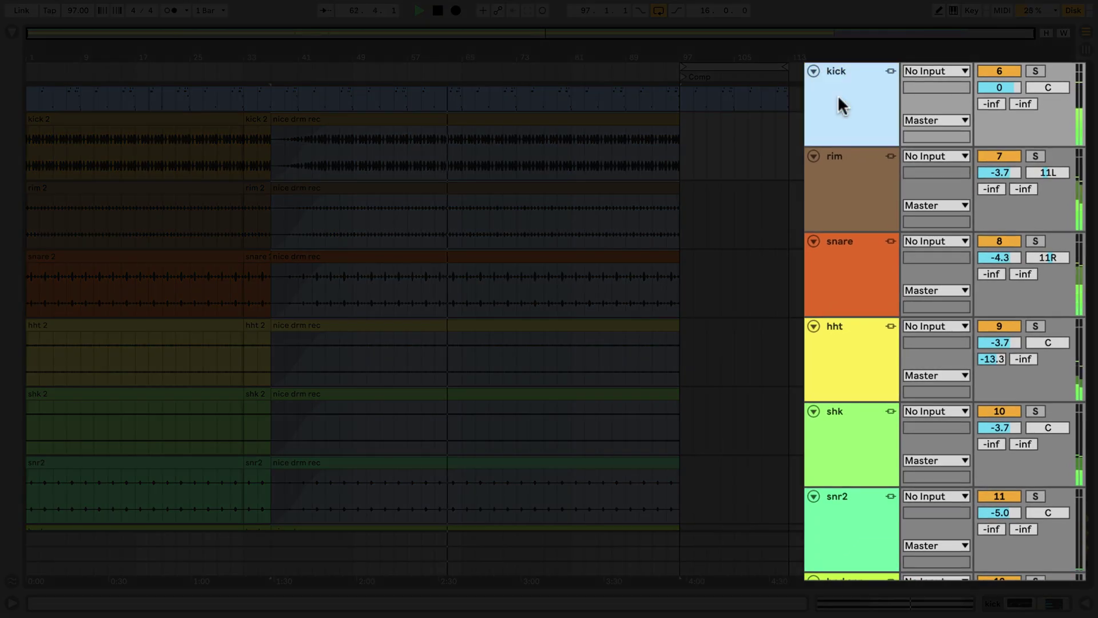
left_click(994, 73)
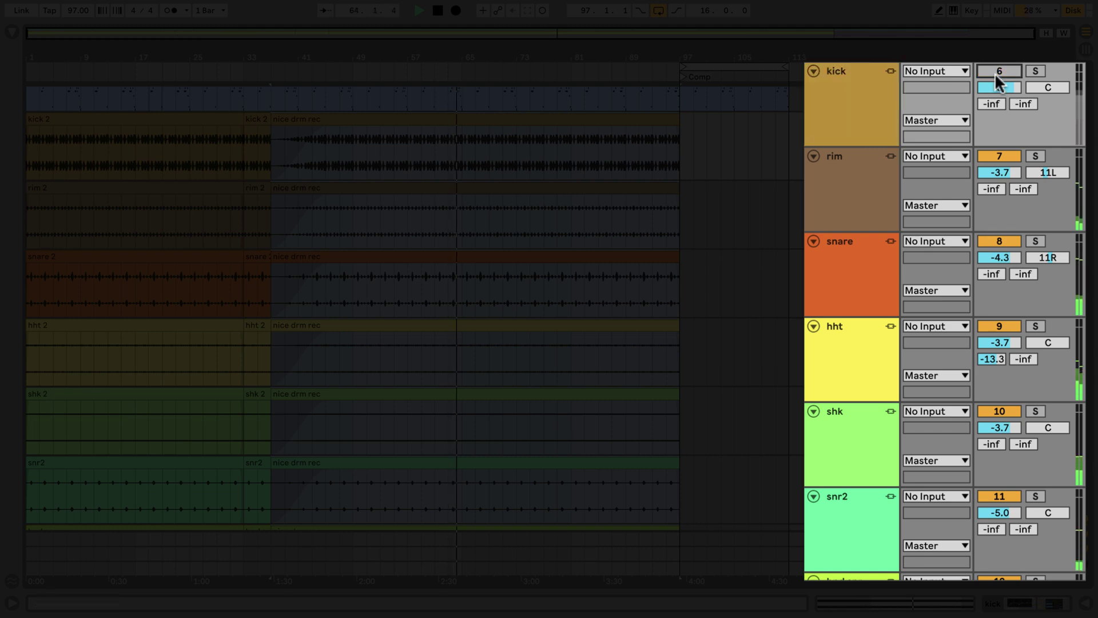
left_click(994, 74)
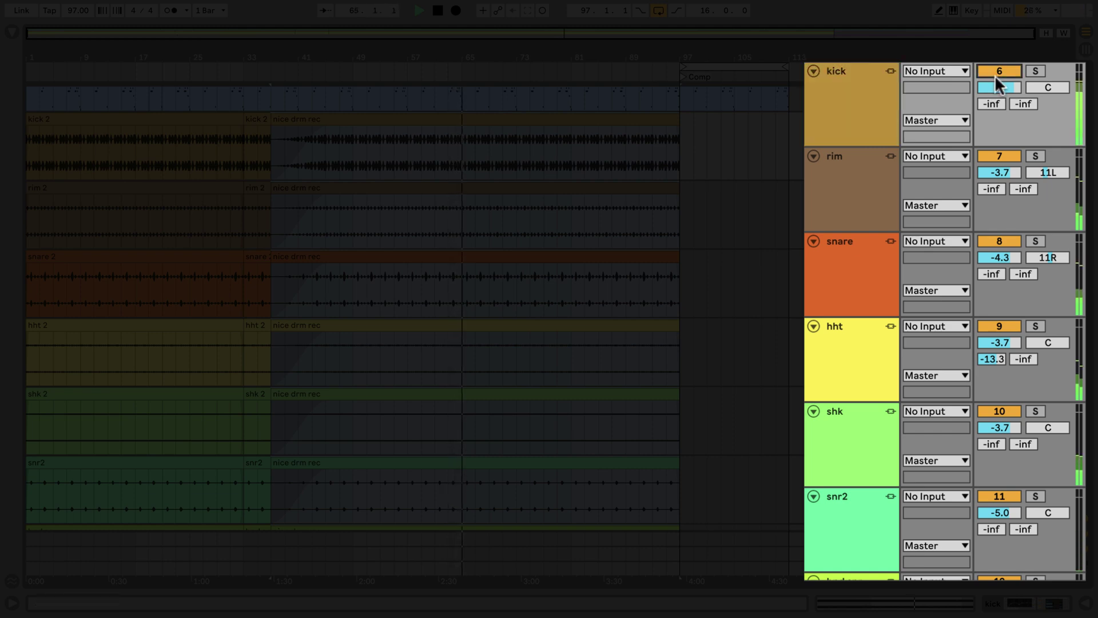
left_click(995, 87)
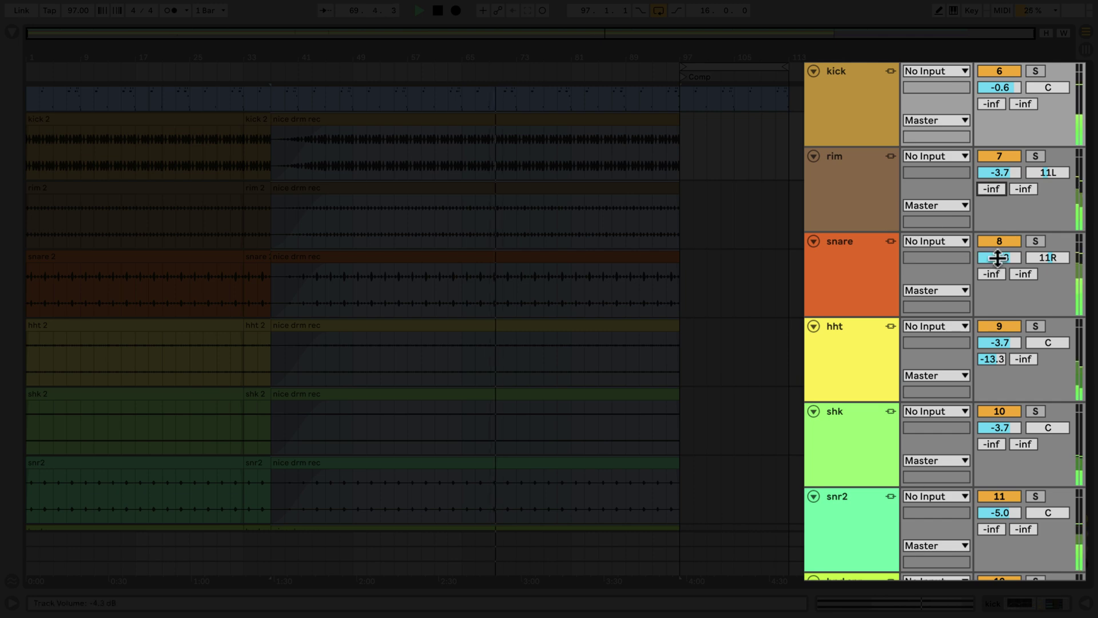
Lower all selected tracks' volumes together, kick to -0.9 dB, and raise their reverb send
key("ctrl+a")
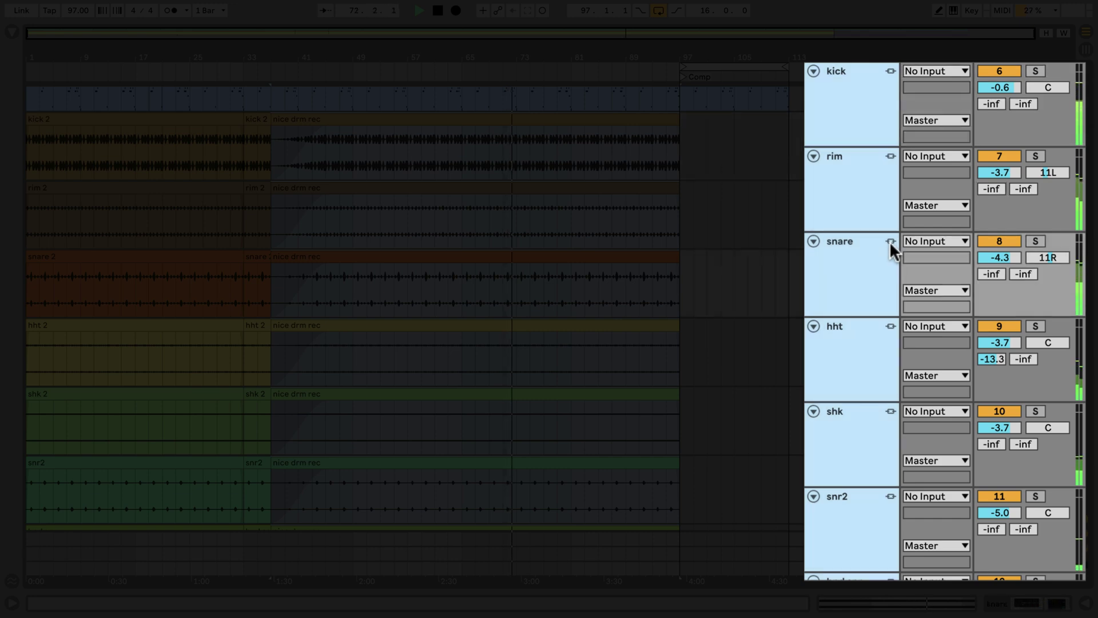
mouse_move(998, 86)
left_mouse_down()
mouse_move(998, 132)
mouse_move(998, 100)
left_mouse_up()
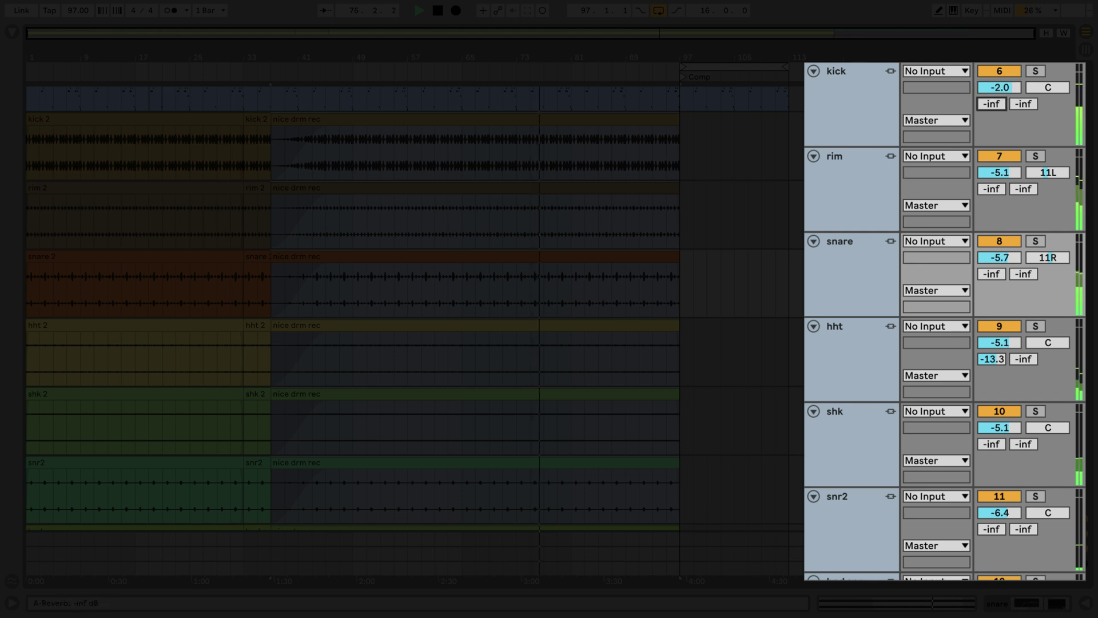
left_click_drag(991, 104, 991, 92)
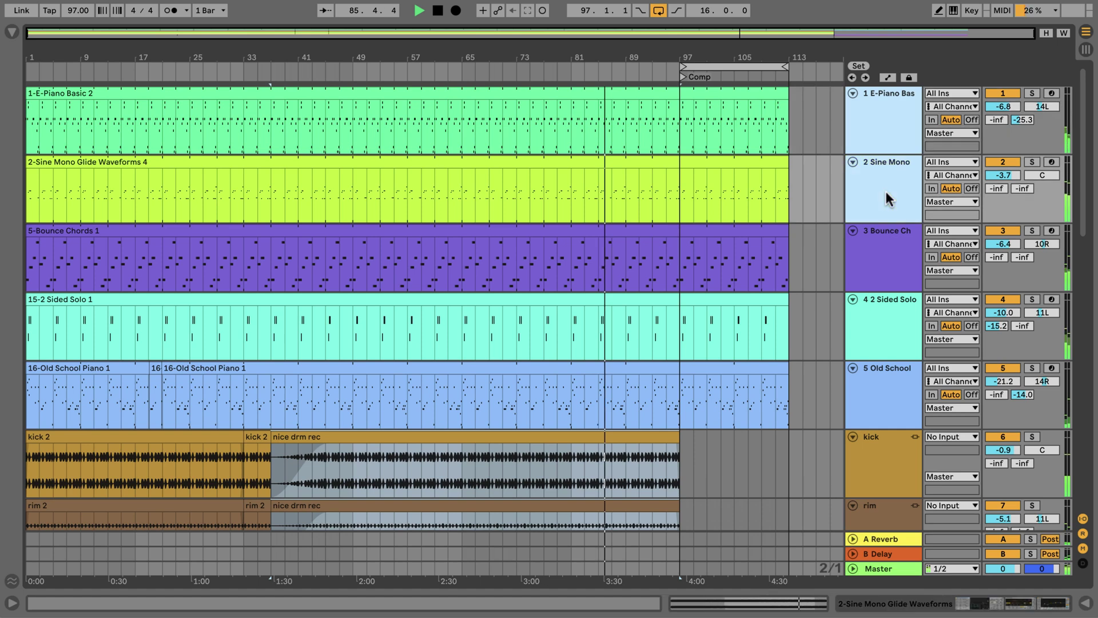
Link instrument tracks 1–5 and switch them off and back on together
left_click_drag(886, 194, 871, 394)
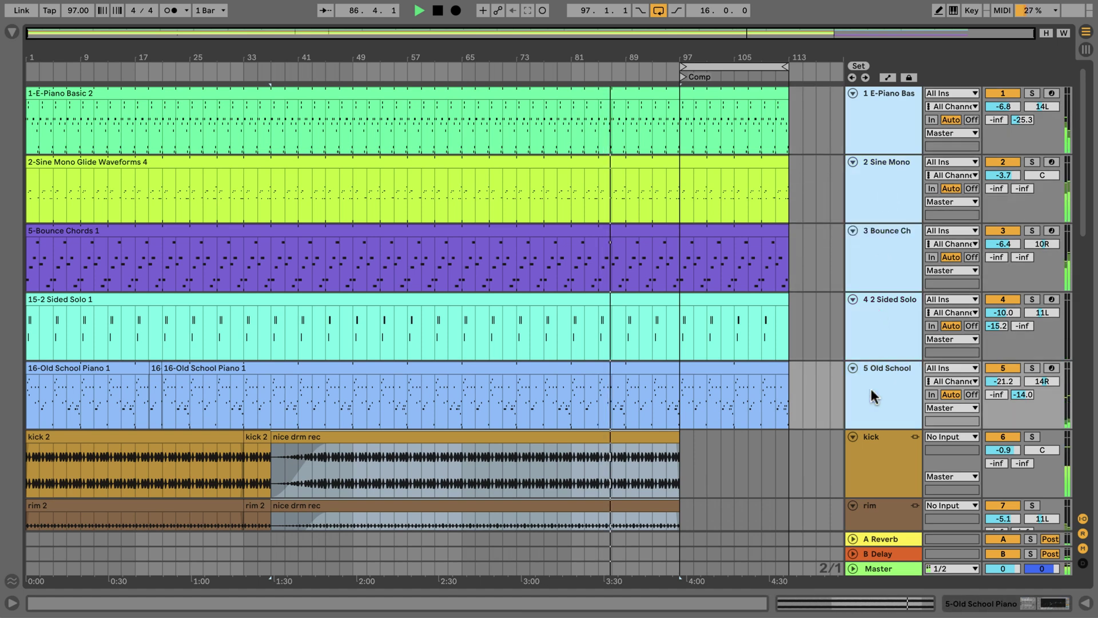
right_click(871, 389)
left_click(943, 255)
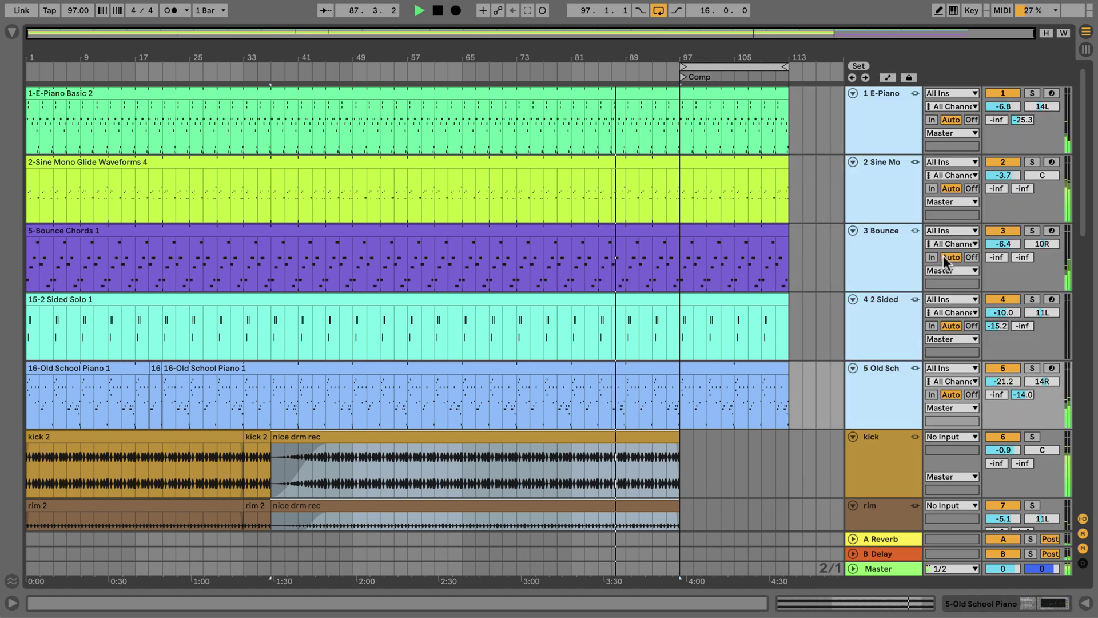
left_click(1001, 94)
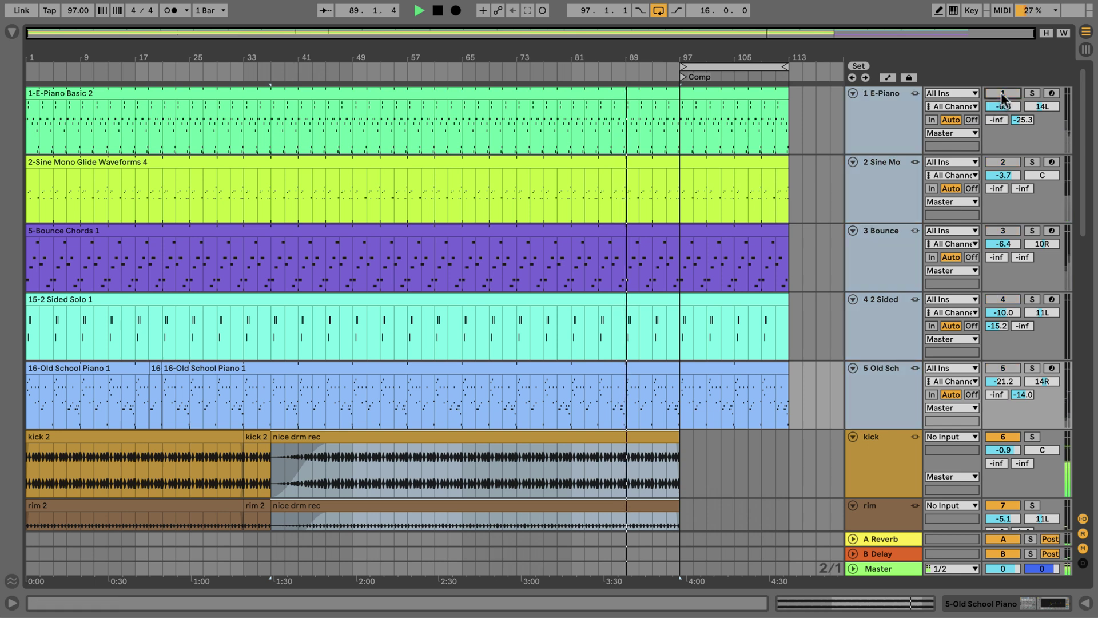
left_click(1001, 94)
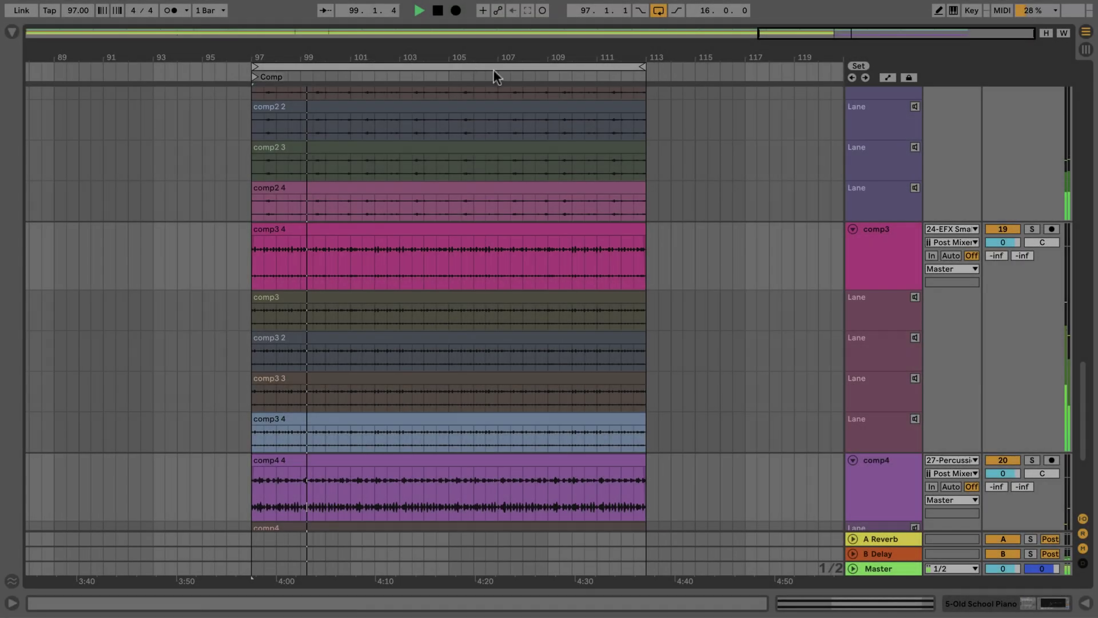
Select the comp3 and comp4 tracks and bring up the comp track's options menu
scroll(873, 378, "down", 2)
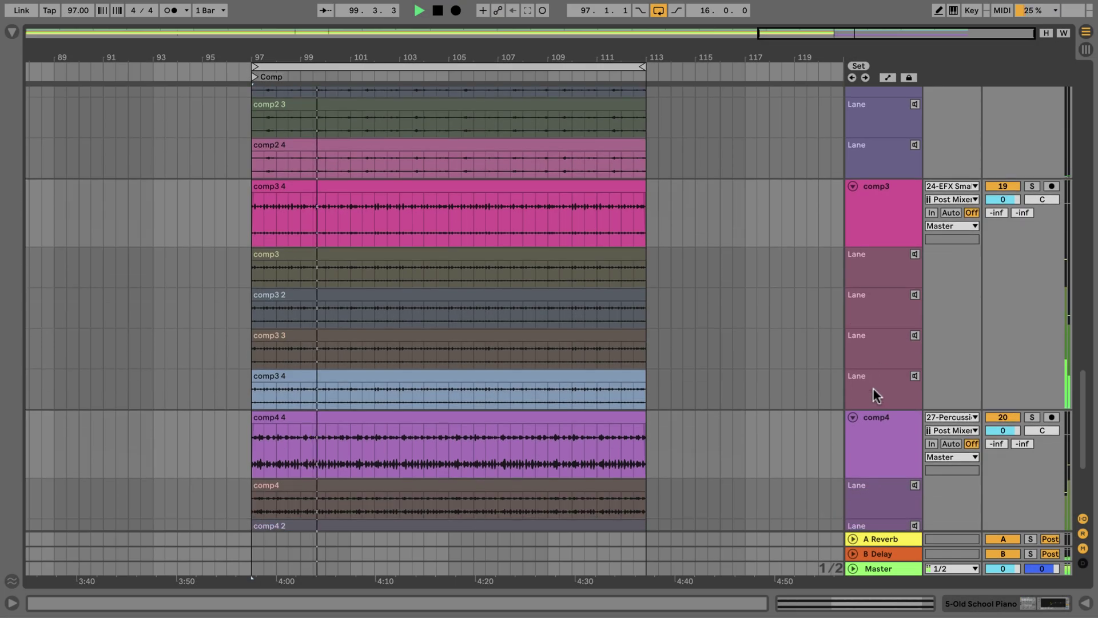
left_click(869, 434, "shift")
scroll(886, 297, "up", 6)
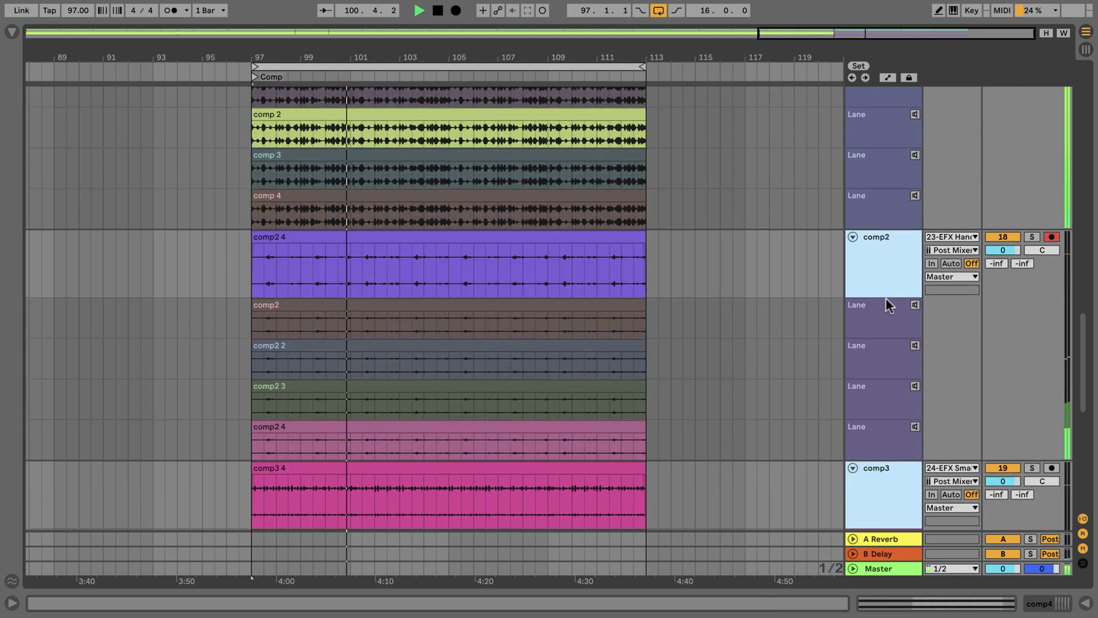
scroll(886, 297, "up", 8)
right_click(886, 287)
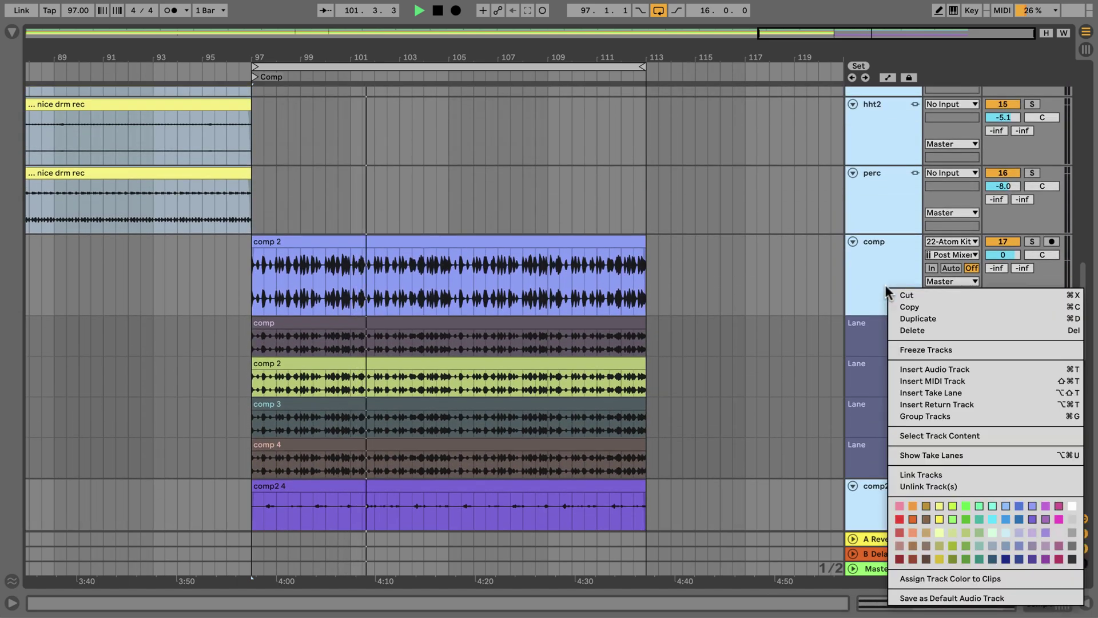